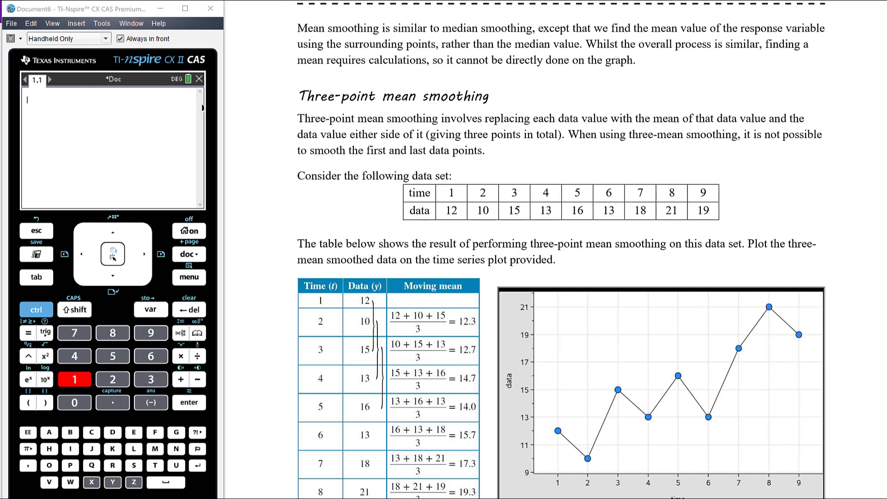
- Scroll down until the Moving mean table and its time series plot are visible
{"action": "scroll", "coordinate": [591, 250], "scroll_direction": "down", "scroll_amount": 2}
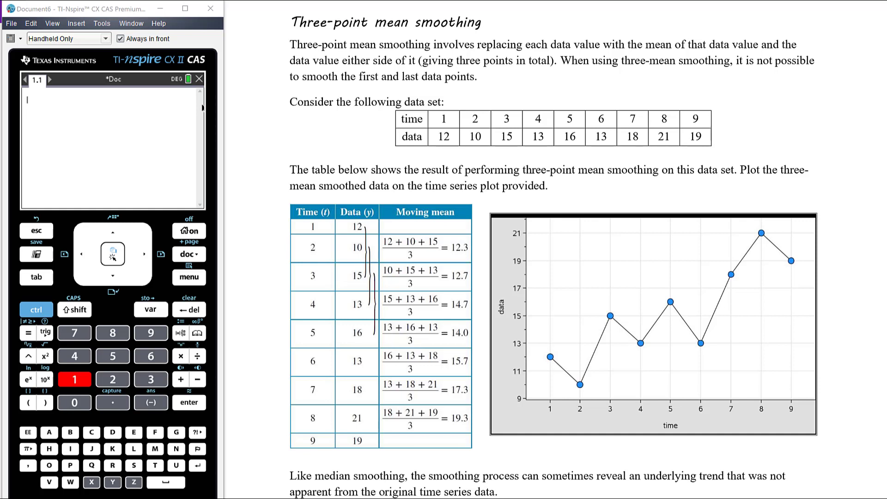
- Draw a purple ellipse around the Time 1–3 cells, redrawing it once
{"action": "mouse_move", "coordinate": [330, 229]}
{"action": "left_mouse_down"}
{"action": "mouse_move", "coordinate": [298, 245]}
{"action": "mouse_move", "coordinate": [313, 289]}
{"action": "mouse_move", "coordinate": [330, 268]}
{"action": "mouse_move", "coordinate": [329, 219]}
{"action": "left_mouse_up"}
{"action": "mouse_move", "coordinate": [328, 233]}
{"action": "left_mouse_down"}
{"action": "mouse_move", "coordinate": [298, 238]}
{"action": "mouse_move", "coordinate": [309, 292]}
{"action": "mouse_move", "coordinate": [327, 231]}
{"action": "mouse_move", "coordinate": [370, 220]}
{"action": "mouse_move", "coordinate": [363, 295]}
{"action": "left_mouse_up"}
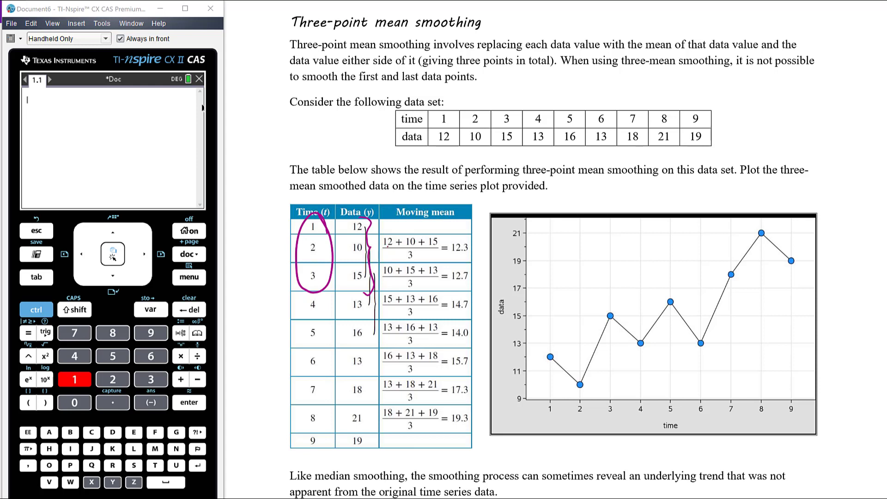
- Mark the time 2–4 window with data 10, 15, 13 and circle its 12.7 mean
{"action": "mouse_move", "coordinate": [469, 239]}
{"action": "left_mouse_down"}
{"action": "mouse_move", "coordinate": [450, 250]}
{"action": "mouse_move", "coordinate": [467, 239]}
{"action": "left_mouse_up"}
{"action": "key", "text": "ctrl+z"}
{"action": "key", "text": "ctrl+z"}
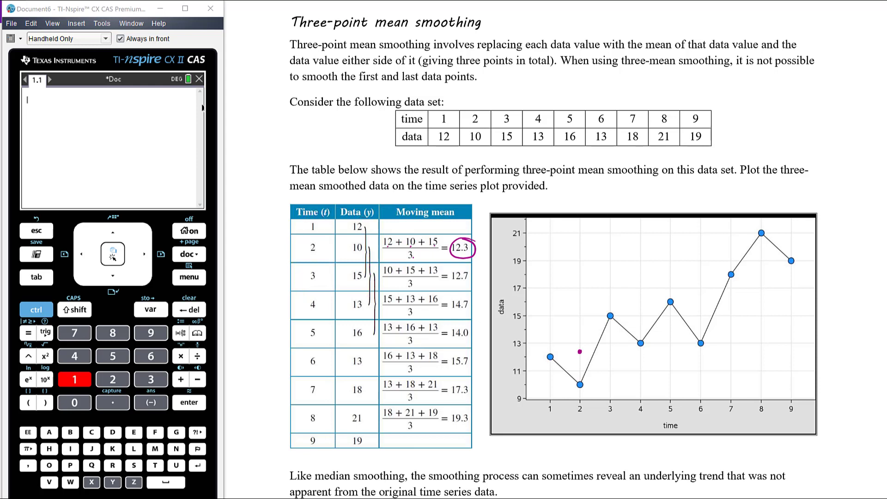
{"action": "mouse_move", "coordinate": [320, 241]}
{"action": "left_mouse_down"}
{"action": "mouse_move", "coordinate": [300, 295]}
{"action": "mouse_move", "coordinate": [328, 296]}
{"action": "mouse_move", "coordinate": [319, 241]}
{"action": "left_mouse_up"}
{"action": "mouse_move", "coordinate": [251, 277]}
{"action": "left_mouse_down"}
{"action": "mouse_move", "coordinate": [298, 276]}
{"action": "mouse_move", "coordinate": [291, 285]}
{"action": "left_mouse_up"}
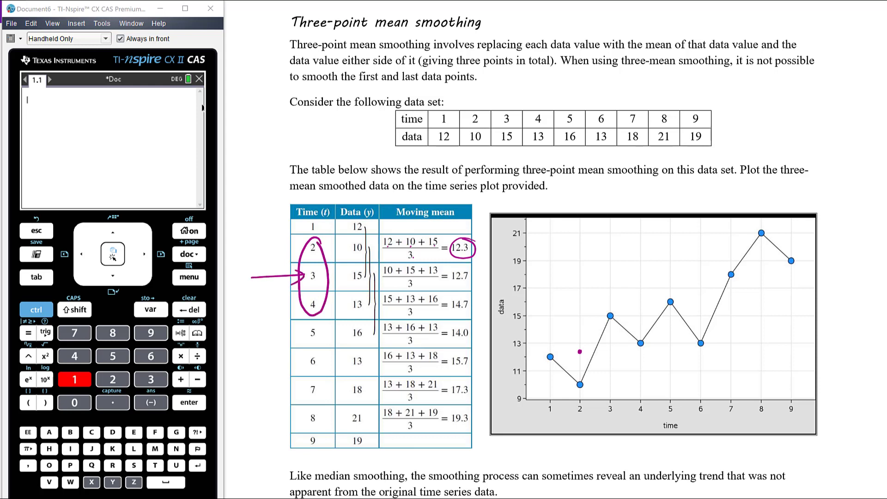
{"action": "mouse_move", "coordinate": [365, 240]}
{"action": "left_mouse_down"}
{"action": "mouse_move", "coordinate": [351, 248]}
{"action": "mouse_move", "coordinate": [353, 318]}
{"action": "mouse_move", "coordinate": [368, 240]}
{"action": "left_mouse_up"}
{"action": "mouse_move", "coordinate": [475, 268]}
{"action": "left_mouse_down"}
{"action": "mouse_move", "coordinate": [394, 260]}
{"action": "mouse_move", "coordinate": [376, 280]}
{"action": "mouse_move", "coordinate": [449, 290]}
{"action": "mouse_move", "coordinate": [474, 269]}
{"action": "left_mouse_up"}
{"action": "key", "text": "ctrl+z"}
- Point at time 4 and circle times 3–5, data 15, 13, 16 and the 14.7 mean
{"action": "mouse_move", "coordinate": [261, 306]}
{"action": "left_mouse_down"}
{"action": "mouse_move", "coordinate": [299, 303]}
{"action": "mouse_move", "coordinate": [290, 315]}
{"action": "mouse_move", "coordinate": [318, 264]}
{"action": "mouse_move", "coordinate": [309, 342]}
{"action": "mouse_move", "coordinate": [331, 306]}
{"action": "left_mouse_up"}
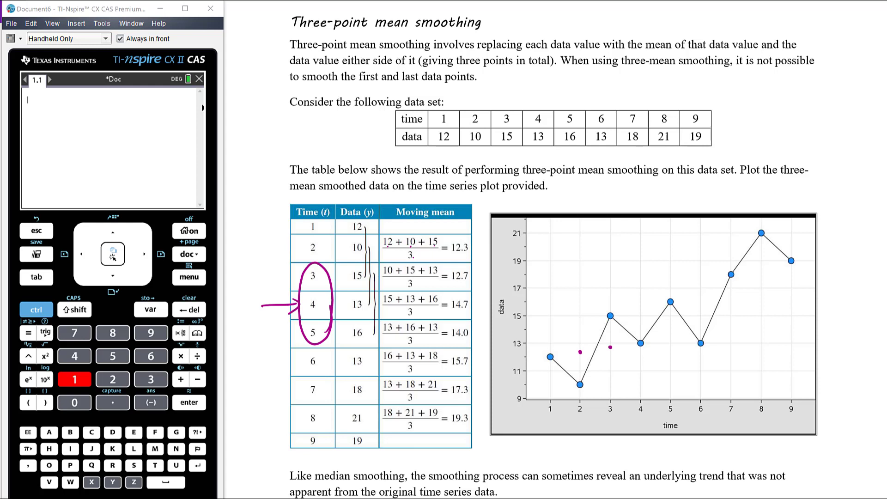
{"action": "mouse_move", "coordinate": [372, 277]}
{"action": "left_mouse_down"}
{"action": "mouse_move", "coordinate": [352, 261]}
{"action": "mouse_move", "coordinate": [339, 306]}
{"action": "mouse_move", "coordinate": [358, 343]}
{"action": "mouse_move", "coordinate": [378, 314]}
{"action": "mouse_move", "coordinate": [374, 263]}
{"action": "left_mouse_up"}
{"action": "mouse_move", "coordinate": [471, 290]}
{"action": "left_mouse_down"}
{"action": "mouse_move", "coordinate": [418, 290]}
{"action": "mouse_move", "coordinate": [379, 316]}
{"action": "mouse_move", "coordinate": [469, 317]}
{"action": "mouse_move", "coordinate": [474, 294]}
{"action": "left_mouse_up"}
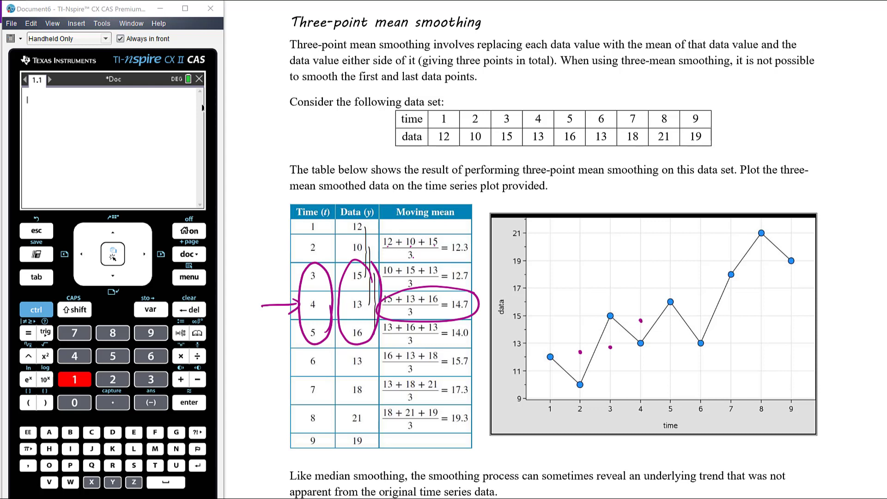
- Clear old ink, then circle times 4–6, data 13, 16, 13, and underline the 14.0 mean
{"action": "key", "text": "ctrl+z"}
{"action": "key", "text": "ctrl+z"}
{"action": "key", "text": "ctrl+z"}
{"action": "key", "text": "ctrl+z"}
{"action": "key", "text": "ctrl+z"}
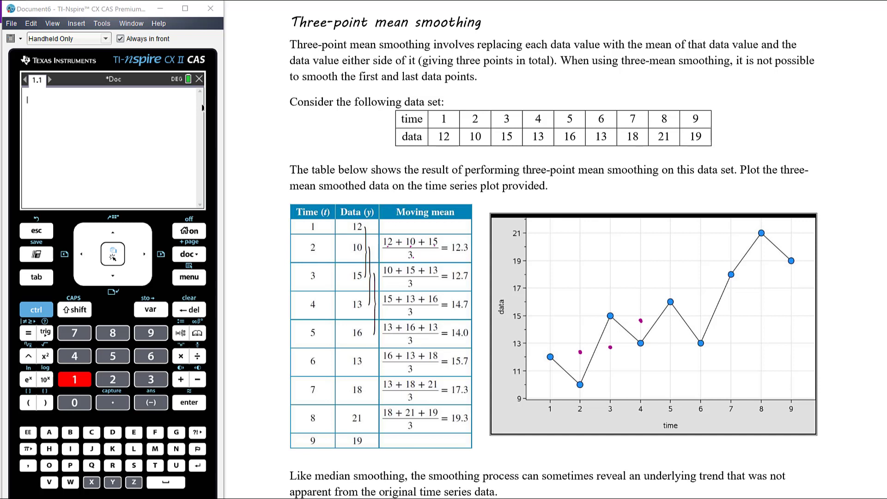
{"action": "mouse_move", "coordinate": [325, 315]}
{"action": "left_mouse_down"}
{"action": "mouse_move", "coordinate": [291, 341]}
{"action": "mouse_move", "coordinate": [334, 326]}
{"action": "mouse_move", "coordinate": [324, 300]}
{"action": "left_mouse_up"}
{"action": "left_click_drag", "start_coordinate": [259, 337], "coordinate": [299, 340]}
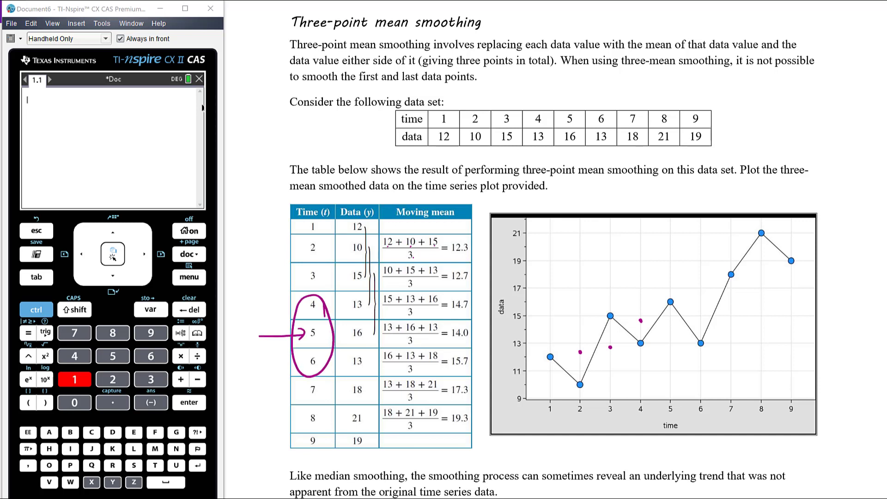
{"action": "mouse_move", "coordinate": [369, 299]}
{"action": "left_mouse_down"}
{"action": "mouse_move", "coordinate": [356, 378]}
{"action": "mouse_move", "coordinate": [373, 316]}
{"action": "mouse_move", "coordinate": [359, 292]}
{"action": "left_mouse_up"}
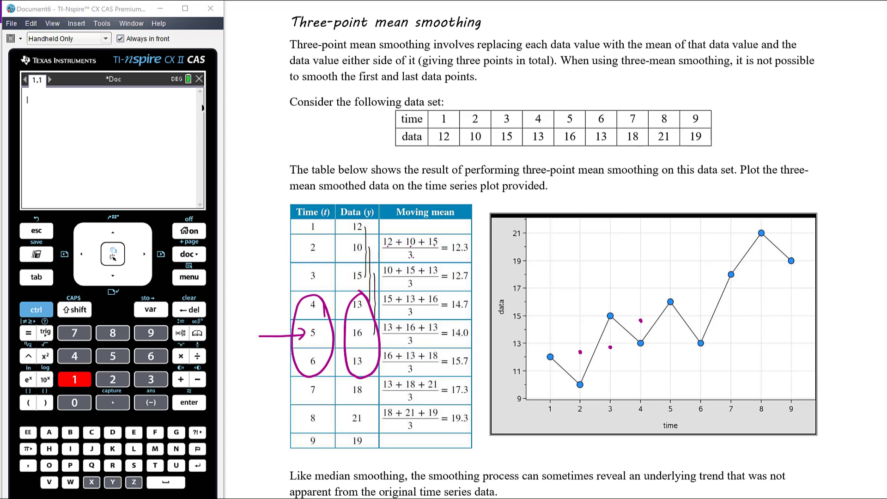
{"action": "mouse_move", "coordinate": [473, 319]}
{"action": "left_mouse_down"}
{"action": "mouse_move", "coordinate": [379, 329]}
{"action": "mouse_move", "coordinate": [489, 340]}
{"action": "mouse_move", "coordinate": [477, 318]}
{"action": "left_mouse_up"}
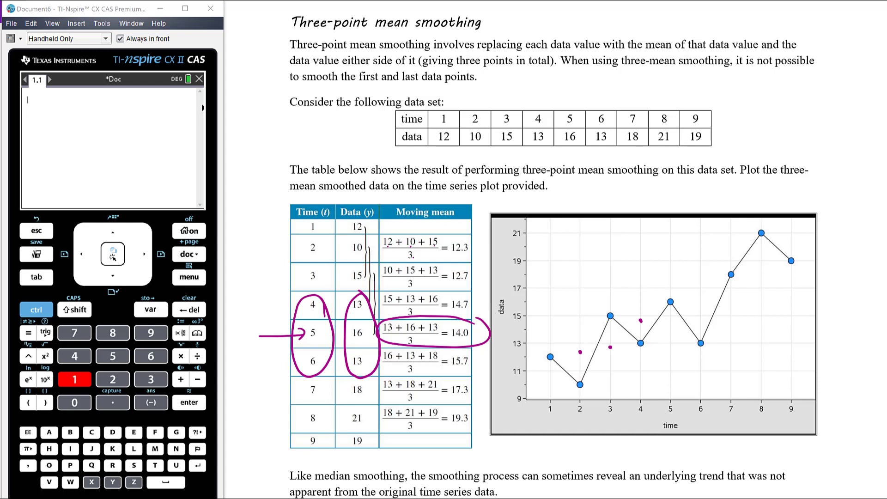
{"action": "left_click_drag", "start_coordinate": [453, 341], "coordinate": [471, 339]}
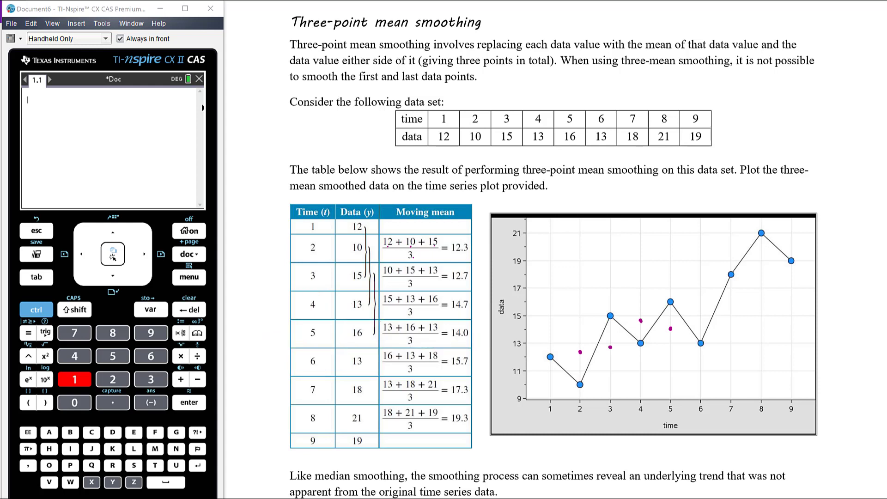
- Point at time 6 and circle times 5–7, data 16, 13, 18 and the 15.7 mean
{"action": "mouse_move", "coordinate": [322, 319]}
{"action": "left_mouse_down"}
{"action": "mouse_move", "coordinate": [293, 366]}
{"action": "mouse_move", "coordinate": [315, 403]}
{"action": "mouse_move", "coordinate": [328, 353]}
{"action": "mouse_move", "coordinate": [324, 326]}
{"action": "left_mouse_up"}
{"action": "mouse_move", "coordinate": [258, 362]}
{"action": "left_mouse_down"}
{"action": "mouse_move", "coordinate": [301, 363]}
{"action": "mouse_move", "coordinate": [300, 372]}
{"action": "left_mouse_up"}
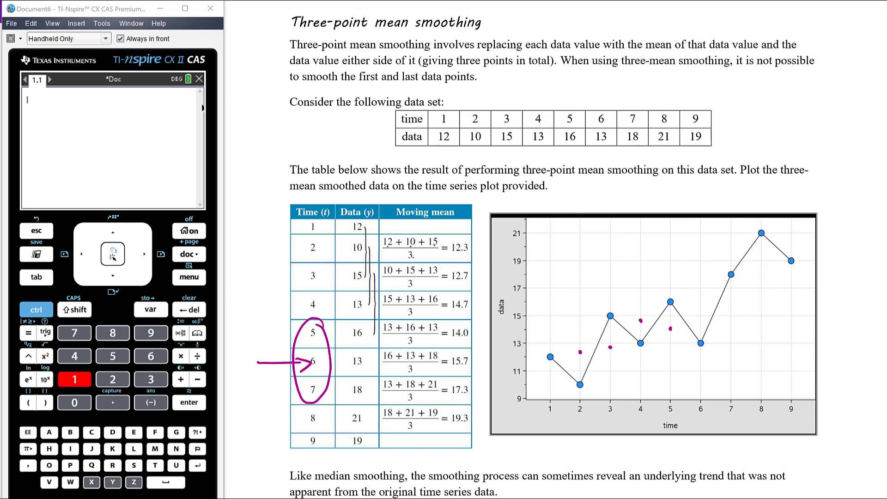
{"action": "mouse_move", "coordinate": [368, 327]}
{"action": "left_mouse_down"}
{"action": "mouse_move", "coordinate": [342, 340]}
{"action": "mouse_move", "coordinate": [350, 398]}
{"action": "mouse_move", "coordinate": [372, 382]}
{"action": "mouse_move", "coordinate": [368, 324]}
{"action": "left_mouse_up"}
{"action": "mouse_move", "coordinate": [473, 345]}
{"action": "left_mouse_down"}
{"action": "mouse_move", "coordinate": [442, 345]}
{"action": "mouse_move", "coordinate": [418, 380]}
{"action": "mouse_move", "coordinate": [476, 341]}
{"action": "left_mouse_up"}
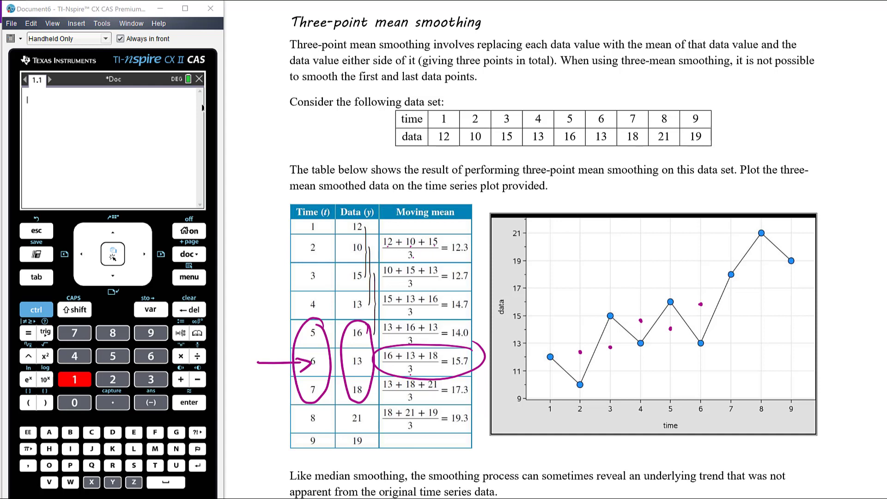
- Clear old ink, point at time 7, circle times 6–8 and the 17.3 mean
{"action": "key", "text": "ctrl+z"}
{"action": "key", "text": "ctrl+z"}
{"action": "key", "text": "ctrl+z"}
{"action": "key", "text": "ctrl+z"}
{"action": "mouse_move", "coordinate": [260, 394]}
{"action": "left_mouse_down"}
{"action": "mouse_move", "coordinate": [295, 394]}
{"action": "mouse_move", "coordinate": [285, 405]}
{"action": "left_mouse_up"}
{"action": "mouse_move", "coordinate": [324, 347]}
{"action": "left_mouse_down"}
{"action": "mouse_move", "coordinate": [298, 404]}
{"action": "mouse_move", "coordinate": [322, 425]}
{"action": "mouse_move", "coordinate": [331, 376]}
{"action": "mouse_move", "coordinate": [316, 343]}
{"action": "mouse_move", "coordinate": [351, 359]}
{"action": "mouse_move", "coordinate": [347, 416]}
{"action": "mouse_move", "coordinate": [371, 415]}
{"action": "mouse_move", "coordinate": [368, 345]}
{"action": "left_mouse_up"}
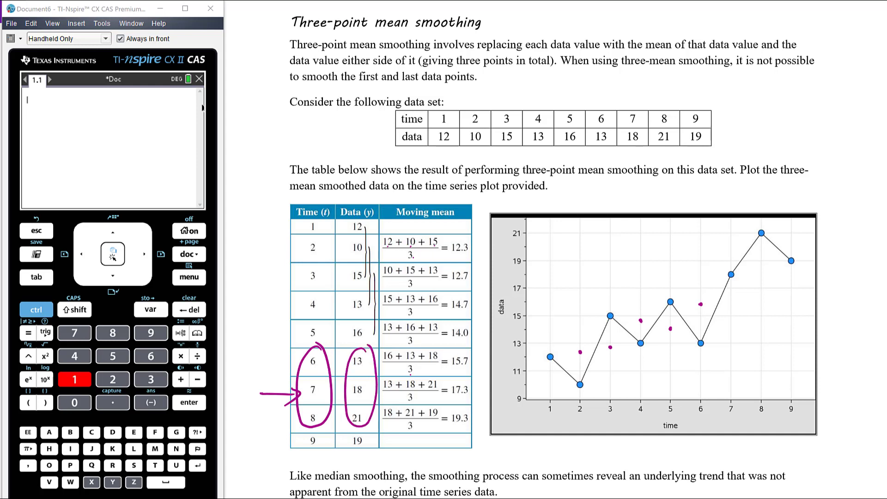
{"action": "mouse_move", "coordinate": [472, 372]}
{"action": "left_mouse_down"}
{"action": "mouse_move", "coordinate": [367, 395]}
{"action": "mouse_move", "coordinate": [467, 372]}
{"action": "left_mouse_up"}
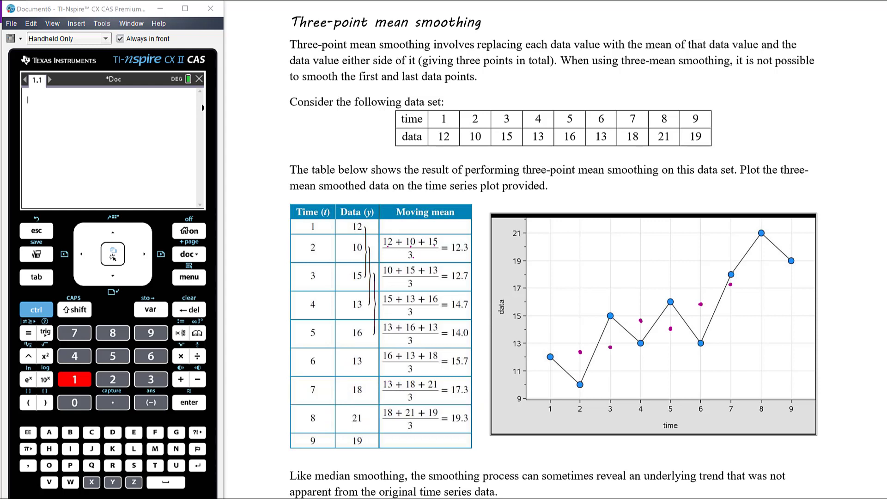
- Point at time 8 and circle times 7–9, data 18, 21, 19 and the 19.3 mean
{"action": "mouse_move", "coordinate": [257, 417]}
{"action": "left_mouse_down"}
{"action": "mouse_move", "coordinate": [301, 418]}
{"action": "mouse_move", "coordinate": [283, 424]}
{"action": "left_mouse_up"}
{"action": "mouse_move", "coordinate": [327, 373]}
{"action": "left_mouse_down"}
{"action": "mouse_move", "coordinate": [298, 430]}
{"action": "mouse_move", "coordinate": [333, 436]}
{"action": "mouse_move", "coordinate": [329, 372]}
{"action": "left_mouse_up"}
{"action": "mouse_move", "coordinate": [376, 392]}
{"action": "left_mouse_down"}
{"action": "mouse_move", "coordinate": [354, 369]}
{"action": "mouse_move", "coordinate": [342, 411]}
{"action": "mouse_move", "coordinate": [349, 453]}
{"action": "mouse_move", "coordinate": [377, 411]}
{"action": "mouse_move", "coordinate": [372, 374]}
{"action": "left_mouse_up"}
{"action": "mouse_move", "coordinate": [470, 402]}
{"action": "left_mouse_down"}
{"action": "mouse_move", "coordinate": [414, 400]}
{"action": "mouse_move", "coordinate": [458, 436]}
{"action": "mouse_move", "coordinate": [476, 404]}
{"action": "left_mouse_up"}
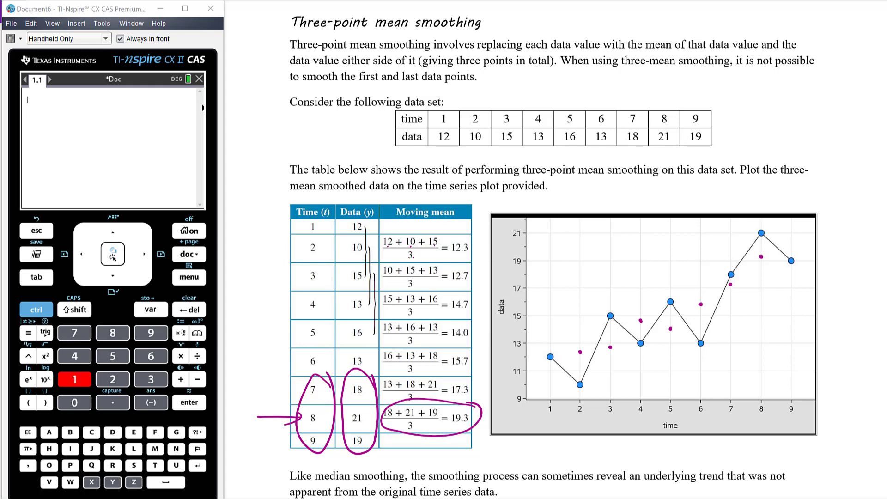
- Draw line segments linking the smoothed dots at times 2 through 8, then erase the table's circles and arrow
{"action": "left_click", "coordinate": [228, 30]}
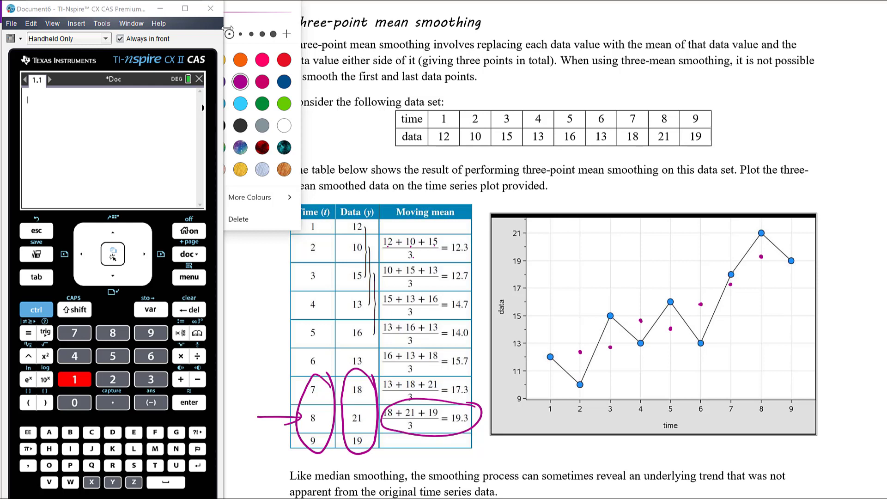
{"action": "left_click_drag", "start_coordinate": [580, 352], "coordinate": [611, 347]}
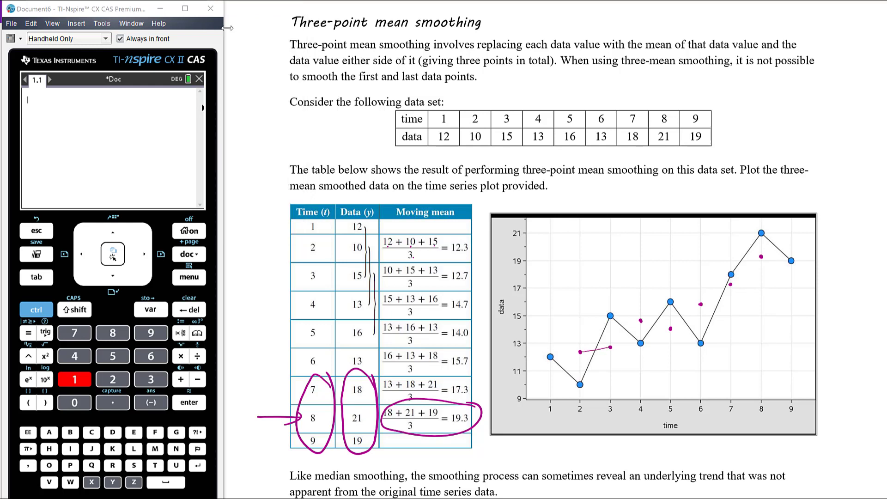
{"action": "left_click_drag", "start_coordinate": [641, 320], "coordinate": [611, 347]}
{"action": "left_click_drag", "start_coordinate": [650, 323], "coordinate": [676, 327]}
{"action": "left_click_drag", "start_coordinate": [705, 302], "coordinate": [730, 286]}
{"action": "left_click_drag", "start_coordinate": [762, 257], "coordinate": [740, 279]}
{"action": "left_click_drag", "start_coordinate": [476, 418], "coordinate": [278, 418]}
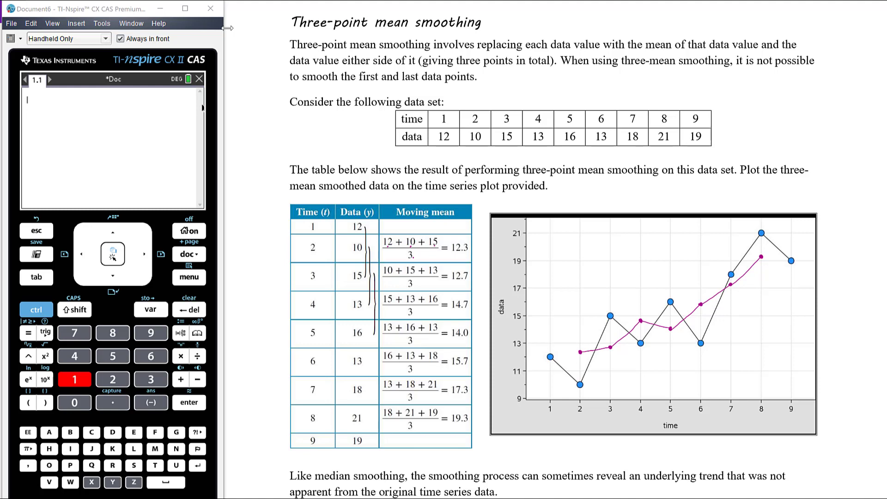
- Scroll to the Five-point mean smoothing heading and its empty Five-point mean column
{"action": "scroll", "coordinate": [228, 27], "scroll_direction": "down", "scroll_amount": 10}
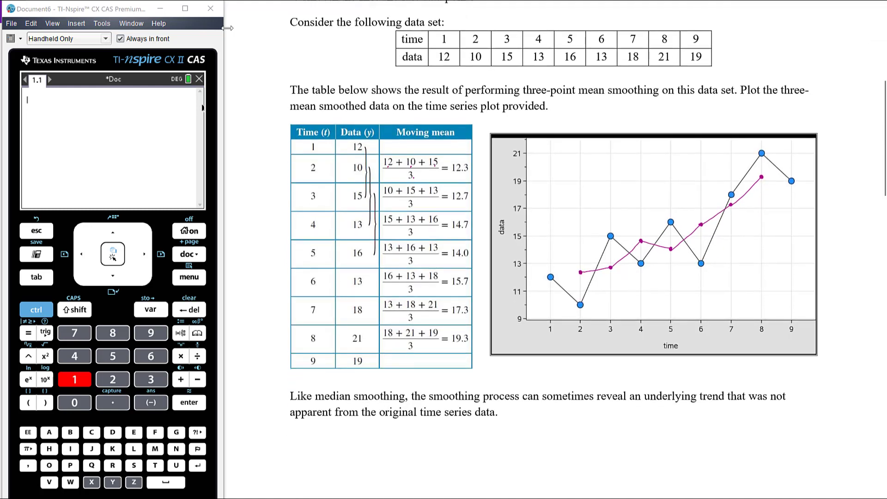
{"action": "scroll", "coordinate": [228, 28], "scroll_direction": "down", "scroll_amount": 3}
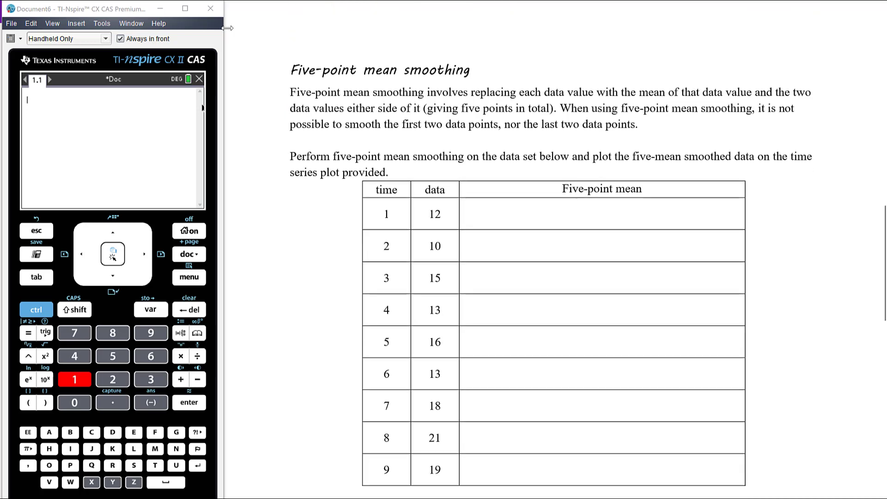
{"action": "scroll", "coordinate": [228, 27], "scroll_direction": "down", "scroll_amount": 1}
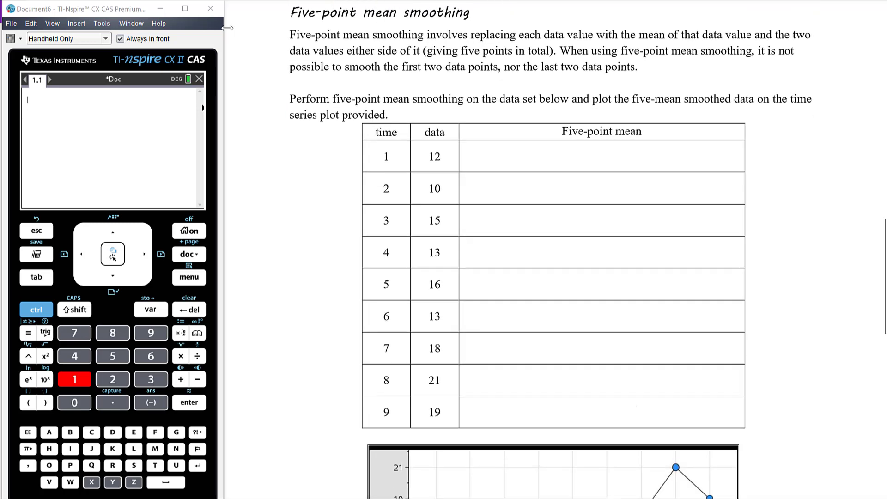
{"action": "scroll", "coordinate": [228, 28], "scroll_direction": "up", "scroll_amount": 1}
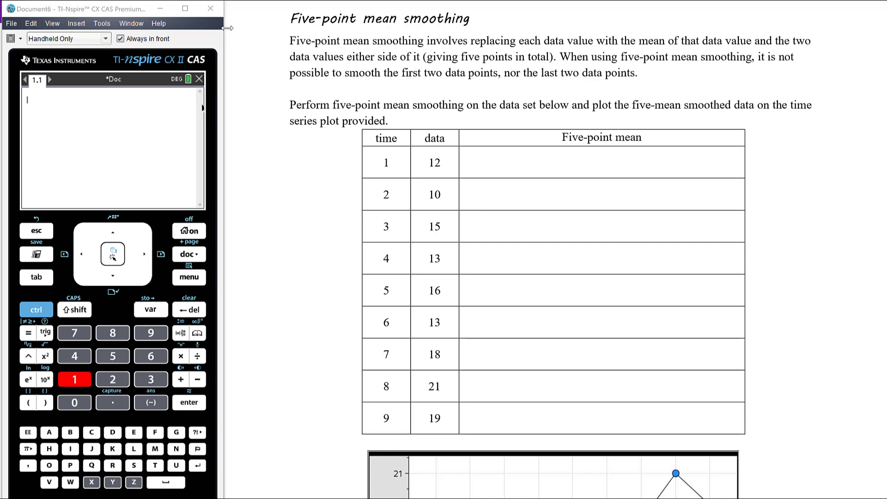
- Try arrows at times 1 and 2 and loops around early times, ending with an arrow at time 3
{"action": "left_click_drag", "start_coordinate": [336, 163], "coordinate": [368, 170]}
{"action": "mouse_move", "coordinate": [371, 185]}
{"action": "left_mouse_down"}
{"action": "mouse_move", "coordinate": [373, 229]}
{"action": "mouse_move", "coordinate": [385, 240]}
{"action": "mouse_move", "coordinate": [396, 233]}
{"action": "mouse_move", "coordinate": [401, 90]}
{"action": "mouse_move", "coordinate": [374, 98]}
{"action": "mouse_move", "coordinate": [368, 186]}
{"action": "left_mouse_up"}
{"action": "left_click_drag", "start_coordinate": [380, 126], "coordinate": [389, 136]}
{"action": "mouse_move", "coordinate": [388, 125]}
{"action": "left_mouse_down"}
{"action": "mouse_move", "coordinate": [381, 136]}
{"action": "mouse_move", "coordinate": [387, 127]}
{"action": "left_mouse_up"}
{"action": "mouse_move", "coordinate": [384, 92]}
{"action": "left_mouse_down"}
{"action": "mouse_move", "coordinate": [394, 104]}
{"action": "mouse_move", "coordinate": [381, 101]}
{"action": "left_mouse_up"}
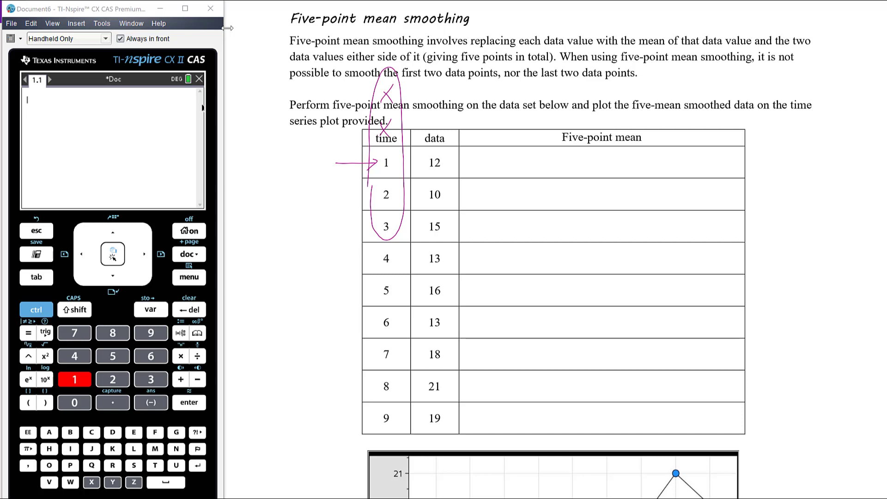
{"action": "mouse_move", "coordinate": [317, 199]}
{"action": "left_mouse_down"}
{"action": "mouse_move", "coordinate": [368, 196]}
{"action": "mouse_move", "coordinate": [368, 203]}
{"action": "left_mouse_up"}
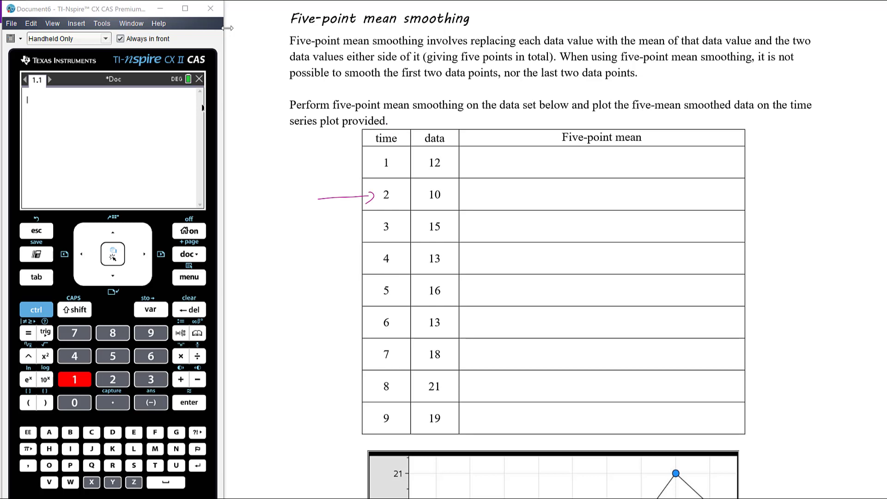
{"action": "mouse_move", "coordinate": [374, 115]}
{"action": "left_mouse_down"}
{"action": "mouse_move", "coordinate": [373, 236]}
{"action": "mouse_move", "coordinate": [378, 255]}
{"action": "mouse_move", "coordinate": [400, 261]}
{"action": "mouse_move", "coordinate": [405, 125]}
{"action": "mouse_move", "coordinate": [390, 108]}
{"action": "mouse_move", "coordinate": [381, 118]}
{"action": "mouse_move", "coordinate": [396, 138]}
{"action": "left_mouse_up"}
{"action": "mouse_move", "coordinate": [398, 110]}
{"action": "left_mouse_down"}
{"action": "mouse_move", "coordinate": [406, 137]}
{"action": "mouse_move", "coordinate": [401, 112]}
{"action": "left_mouse_up"}
{"action": "mouse_move", "coordinate": [326, 228]}
{"action": "left_mouse_down"}
{"action": "mouse_move", "coordinate": [376, 227]}
{"action": "mouse_move", "coordinate": [364, 238]}
{"action": "left_mouse_up"}
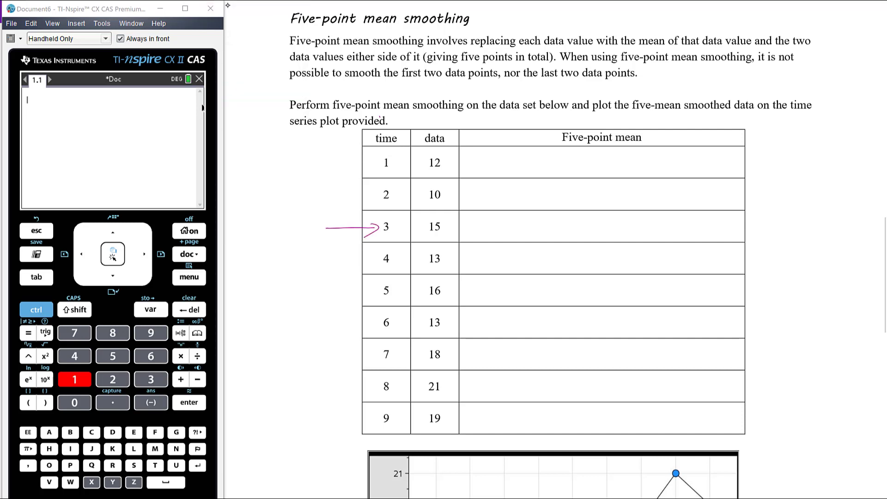
- Loop ink around times 1–5 and their data values 12, 10, 15, 13, 16
{"action": "mouse_move", "coordinate": [318, 228]}
{"action": "left_mouse_down"}
{"action": "mouse_move", "coordinate": [377, 228]}
{"action": "mouse_move", "coordinate": [362, 241]}
{"action": "left_mouse_up"}
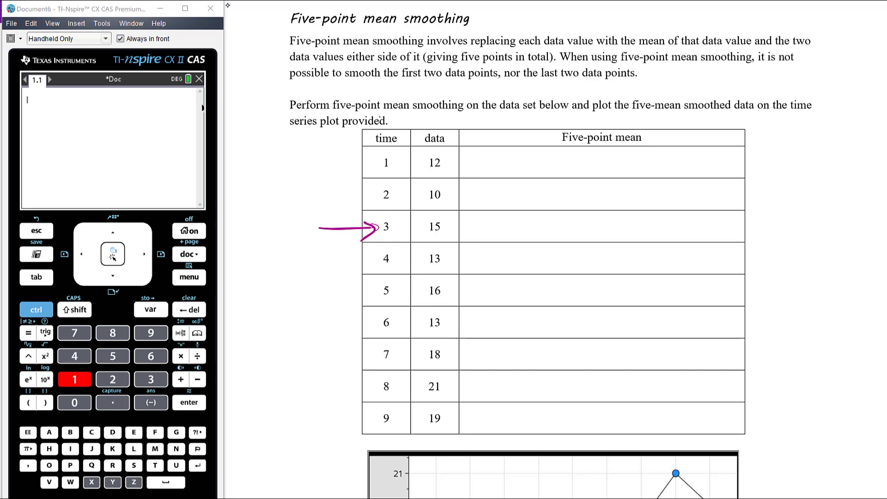
{"action": "mouse_move", "coordinate": [398, 164]}
{"action": "left_mouse_down"}
{"action": "mouse_move", "coordinate": [375, 169]}
{"action": "mouse_move", "coordinate": [381, 305]}
{"action": "mouse_move", "coordinate": [396, 301]}
{"action": "mouse_move", "coordinate": [402, 280]}
{"action": "mouse_move", "coordinate": [399, 164]}
{"action": "left_mouse_up"}
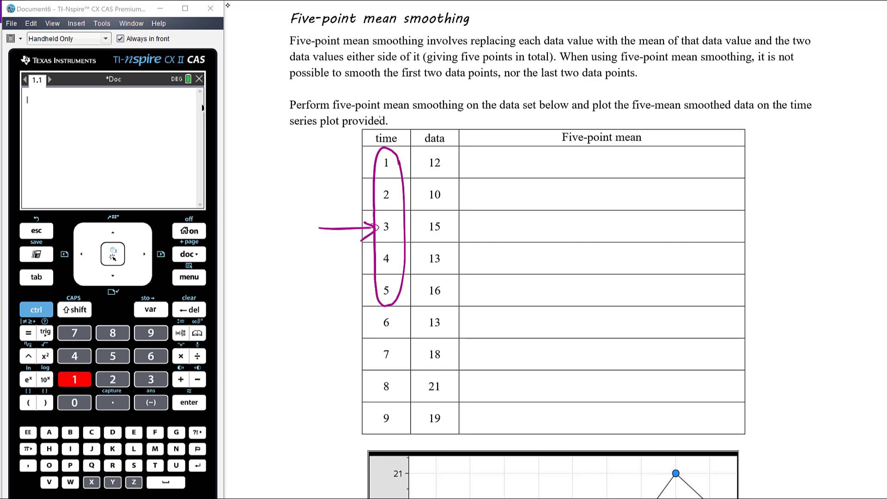
{"action": "mouse_move", "coordinate": [419, 300]}
{"action": "left_mouse_down"}
{"action": "mouse_move", "coordinate": [449, 296]}
{"action": "mouse_move", "coordinate": [458, 254]}
{"action": "mouse_move", "coordinate": [453, 164]}
{"action": "mouse_move", "coordinate": [436, 134]}
{"action": "mouse_move", "coordinate": [417, 198]}
{"action": "mouse_move", "coordinate": [422, 305]}
{"action": "left_mouse_up"}
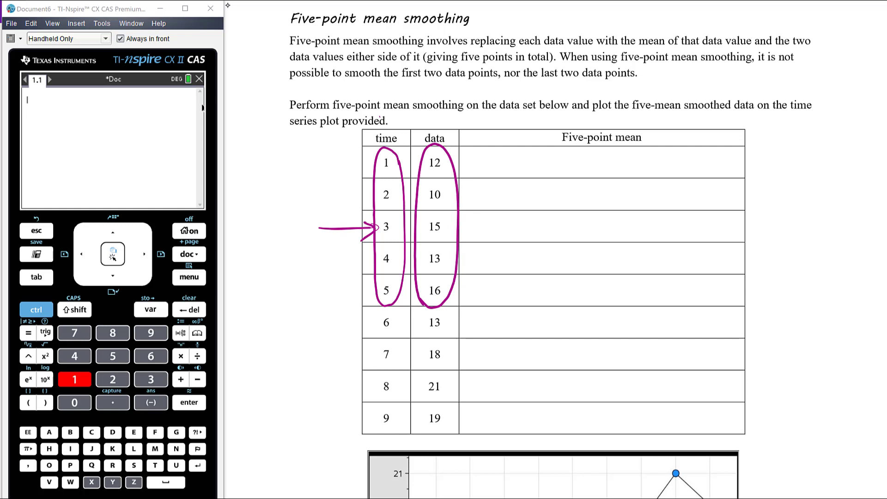
{"action": "left_click", "coordinate": [227, 5]}
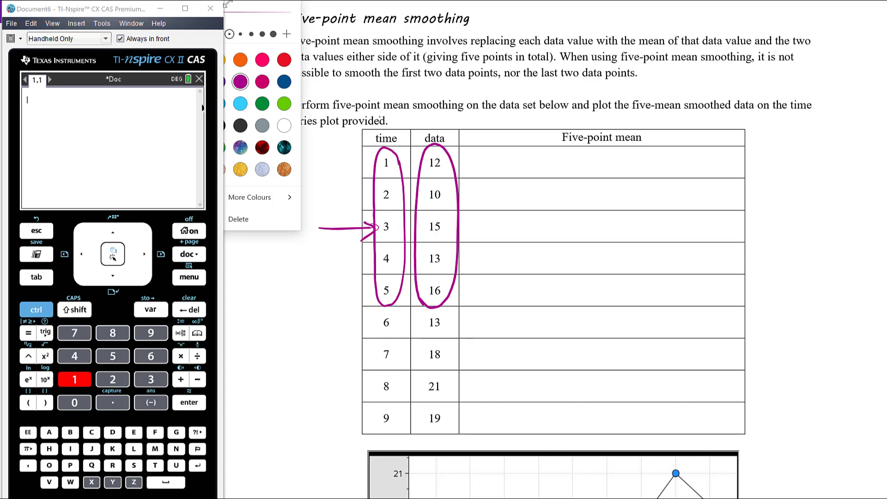
- Handwrite the fraction (12+10+15+13+16)/5 in row 3's five-point mean cell
{"action": "left_click", "coordinate": [227, 4]}
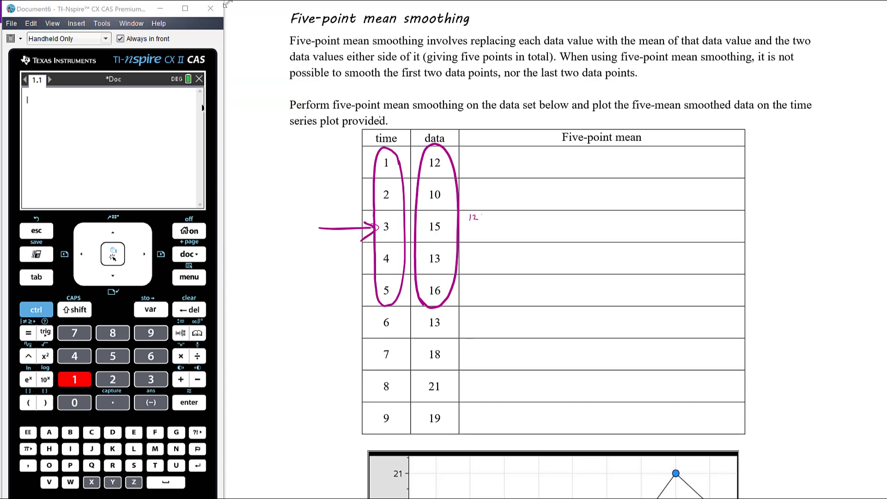
{"action": "left_click_drag", "start_coordinate": [490, 214], "coordinate": [490, 219]}
{"action": "left_click_drag", "start_coordinate": [495, 214], "coordinate": [533, 217]}
{"action": "left_click_drag", "start_coordinate": [529, 214], "coordinate": [541, 221]}
{"action": "left_click_drag", "start_coordinate": [544, 213], "coordinate": [573, 218]}
{"action": "left_click_drag", "start_coordinate": [465, 225], "coordinate": [581, 222]}
{"action": "left_click_drag", "start_coordinate": [517, 230], "coordinate": [515, 236]}
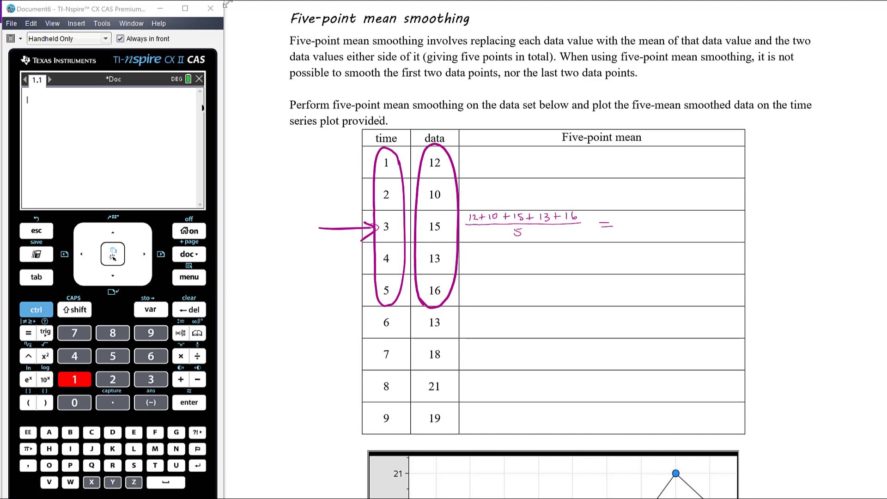
- Evaluate (12+10+15+13+16)/5 on the TI-Nspire and ink the result = 13.2
{"action": "key", "text": "slash"}
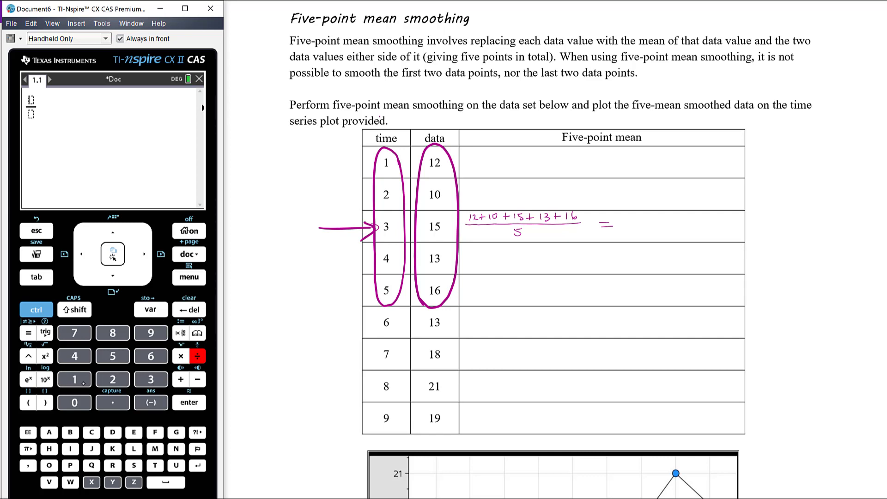
{"action": "type", "text": "12+10+15+13+16"}
{"action": "key", "text": "Down"}
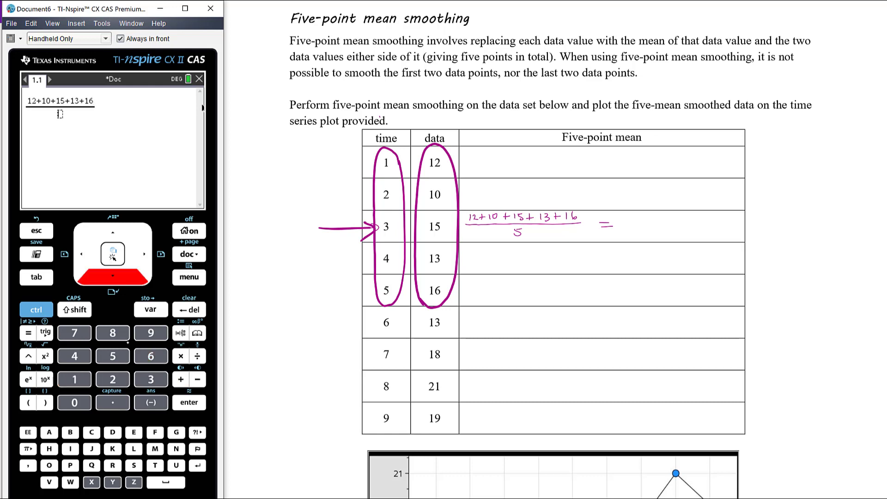
{"action": "type", "text": "5"}
{"action": "key", "text": "Return"}
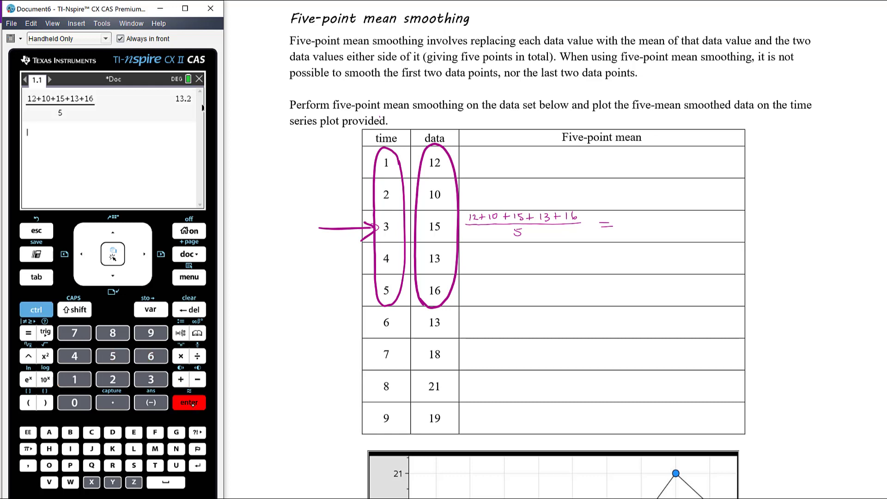
{"action": "mouse_move", "coordinate": [629, 224]}
{"action": "left_mouse_down"}
{"action": "mouse_move", "coordinate": [624, 236]}
{"action": "mouse_move", "coordinate": [656, 235]}
{"action": "left_mouse_up"}
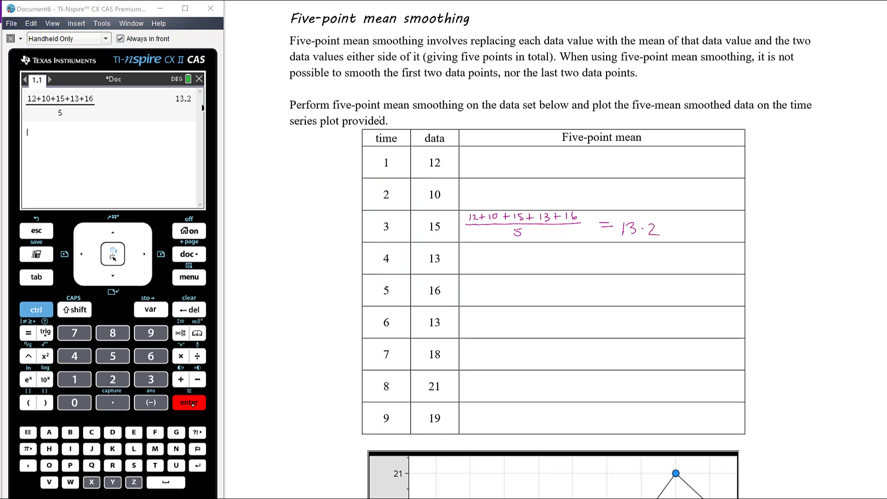
- Circle times 2–6 and their data values, and draw an arrow from 13 into the mean column
{"action": "left_click", "coordinate": [227, 14]}
{"action": "left_click", "coordinate": [227, 14]}
{"action": "left_click_drag", "start_coordinate": [317, 263], "coordinate": [374, 262]}
{"action": "left_click_drag", "start_coordinate": [366, 258], "coordinate": [366, 271]}
{"action": "mouse_move", "coordinate": [401, 241]}
{"action": "left_mouse_down"}
{"action": "mouse_move", "coordinate": [402, 213]}
{"action": "mouse_move", "coordinate": [376, 185]}
{"action": "mouse_move", "coordinate": [375, 310]}
{"action": "mouse_move", "coordinate": [393, 334]}
{"action": "left_mouse_up"}
{"action": "mouse_move", "coordinate": [450, 189]}
{"action": "left_mouse_down"}
{"action": "mouse_move", "coordinate": [413, 212]}
{"action": "mouse_move", "coordinate": [416, 295]}
{"action": "mouse_move", "coordinate": [440, 334]}
{"action": "mouse_move", "coordinate": [455, 223]}
{"action": "mouse_move", "coordinate": [443, 187]}
{"action": "left_mouse_up"}
{"action": "mouse_move", "coordinate": [444, 259]}
{"action": "left_mouse_down"}
{"action": "mouse_move", "coordinate": [466, 259]}
{"action": "mouse_move", "coordinate": [462, 264]}
{"action": "left_mouse_up"}
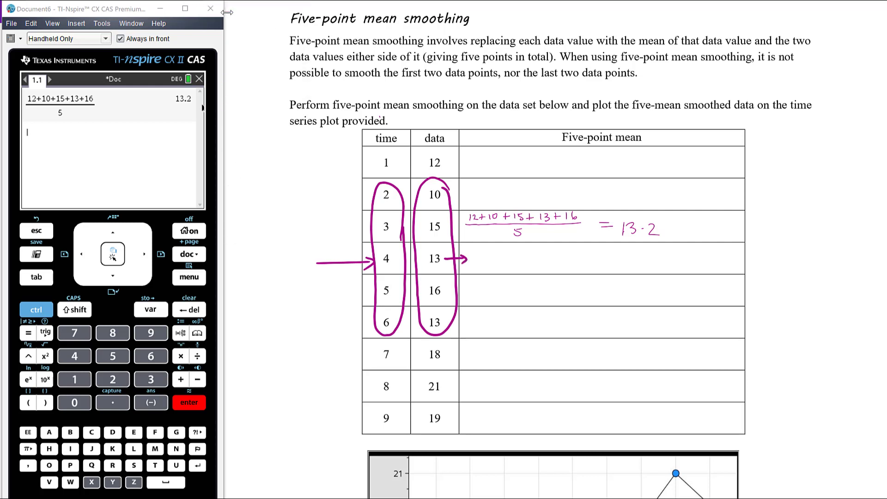
- Handwrite row 4's mean as (10+15+13+16+13)/5 with an equals sign
{"action": "left_click_drag", "start_coordinate": [480, 249], "coordinate": [483, 256]}
{"action": "mouse_move", "coordinate": [490, 249]}
{"action": "left_mouse_down"}
{"action": "mouse_move", "coordinate": [510, 255]}
{"action": "mouse_move", "coordinate": [533, 257]}
{"action": "left_mouse_up"}
{"action": "left_click_drag", "start_coordinate": [537, 250], "coordinate": [549, 252]}
{"action": "left_click_drag", "start_coordinate": [546, 249], "coordinate": [562, 256]}
{"action": "left_click_drag", "start_coordinate": [575, 254], "coordinate": [583, 253]}
{"action": "mouse_move", "coordinate": [579, 249]}
{"action": "left_mouse_down"}
{"action": "mouse_move", "coordinate": [579, 257]}
{"action": "mouse_move", "coordinate": [596, 257]}
{"action": "left_mouse_up"}
{"action": "left_click_drag", "start_coordinate": [475, 264], "coordinate": [599, 260]}
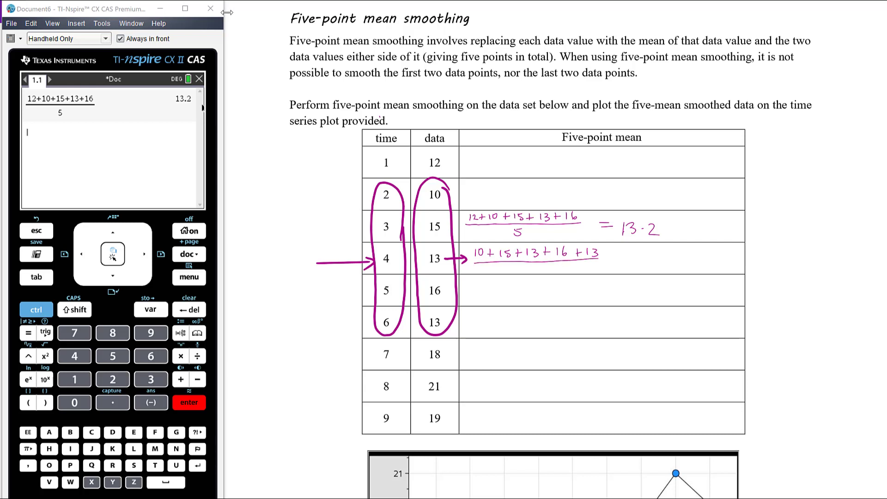
{"action": "left_click_drag", "start_coordinate": [528, 267], "coordinate": [526, 275]}
{"action": "left_click_drag", "start_coordinate": [625, 258], "coordinate": [633, 257]}
{"action": "left_click_drag", "start_coordinate": [625, 262], "coordinate": [633, 262]}
- Evaluate (10+15+13+16+13)/5 on the calculator and write the result 13.4 in row 4
{"action": "left_click", "coordinate": [227, 12]}
{"action": "key", "text": "ctrl+slash"}
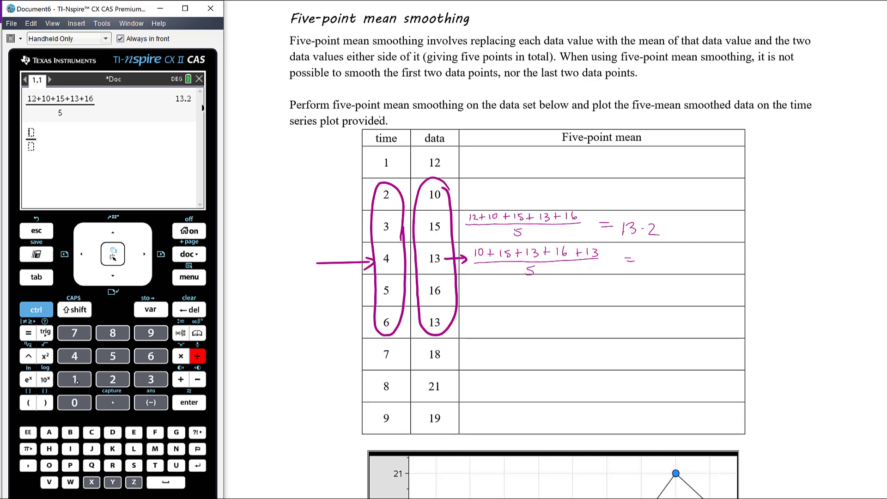
{"action": "type", "text": "10+"}
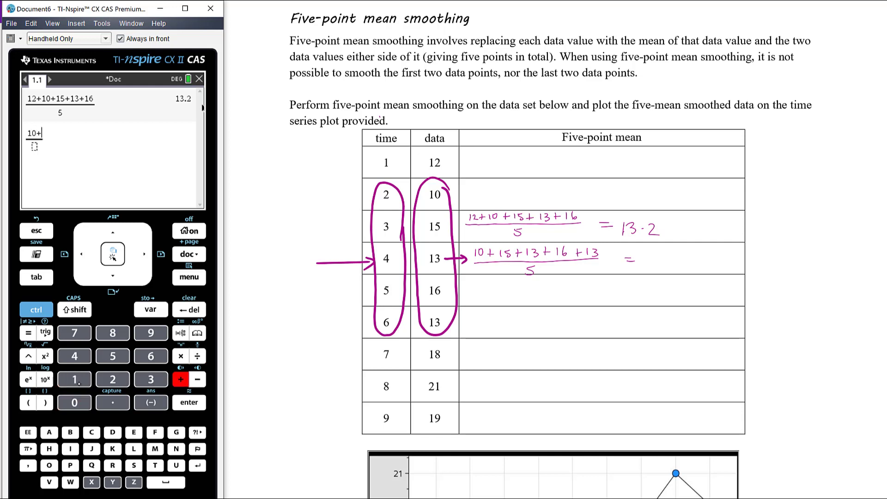
{"action": "type", "text": "15+13+16"}
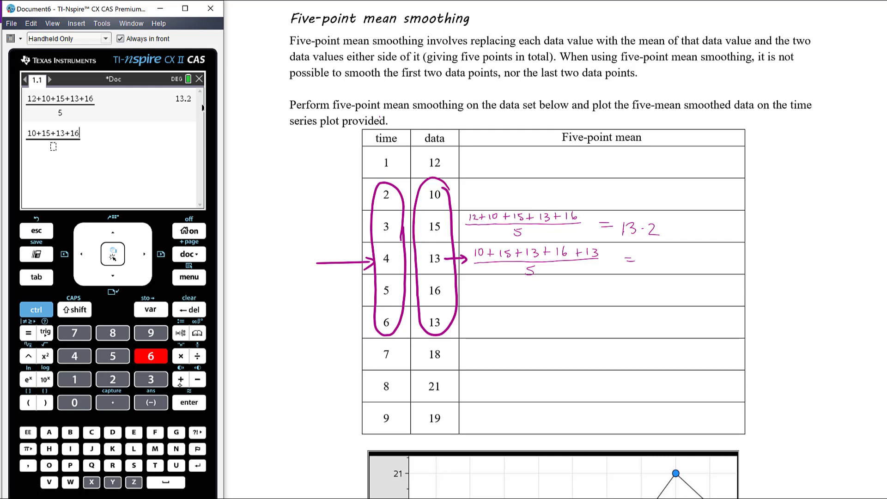
{"action": "type", "text": "+13"}
{"action": "key", "text": "Down"}
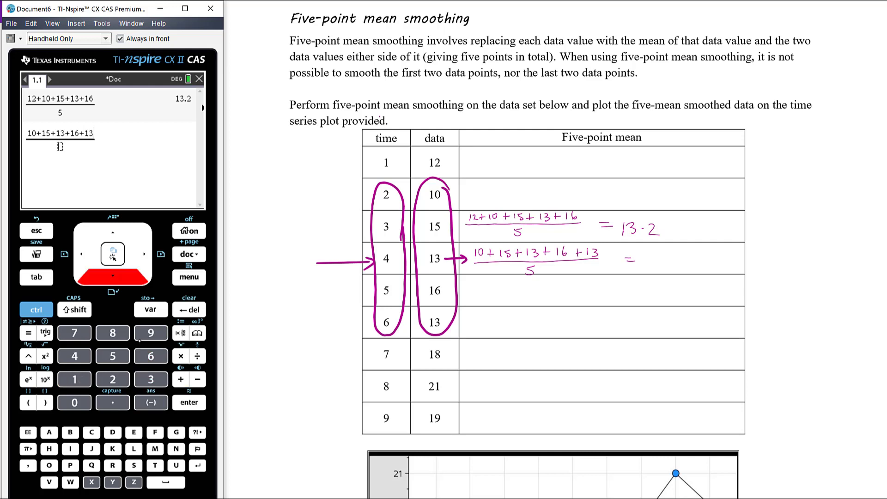
{"action": "left_click", "coordinate": [112, 357]}
{"action": "left_click", "coordinate": [189, 403]}
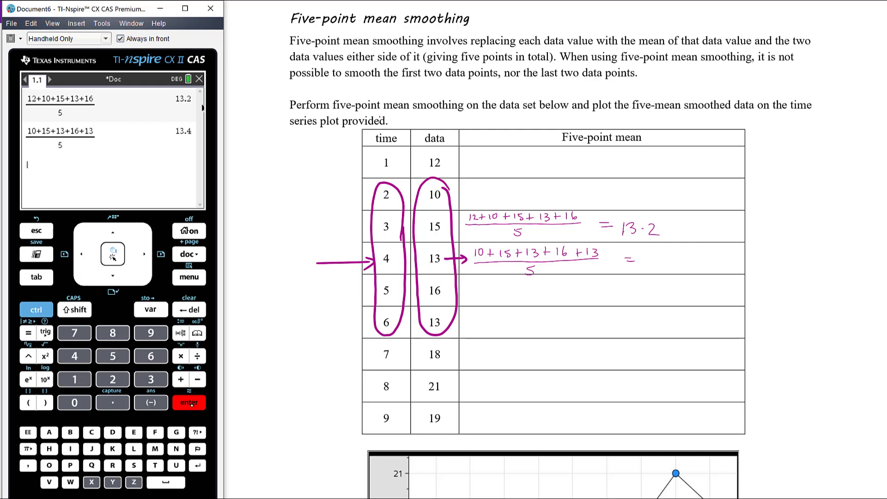
{"action": "mouse_move", "coordinate": [649, 253]}
{"action": "left_mouse_down"}
{"action": "mouse_move", "coordinate": [649, 265]}
{"action": "mouse_move", "coordinate": [681, 262]}
{"action": "left_mouse_up"}
{"action": "left_click_drag", "start_coordinate": [678, 255], "coordinate": [678, 267]}
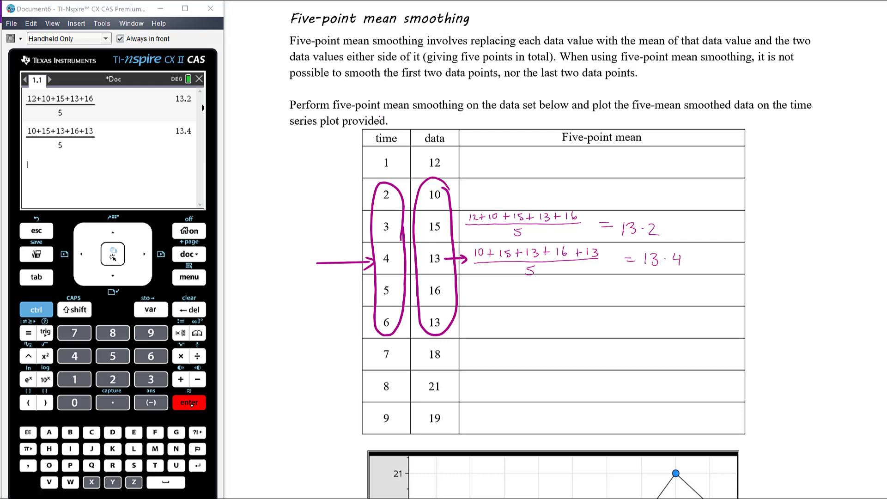